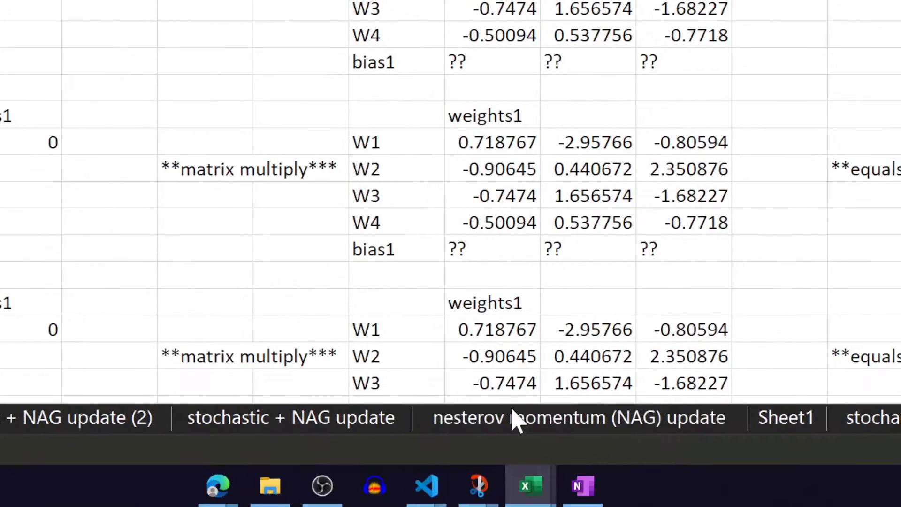
Examine how the x_ahead section of the nesterov momentum (NAG) update sheet references the original inputs and computes its look-ahead weights.
click(513, 414)
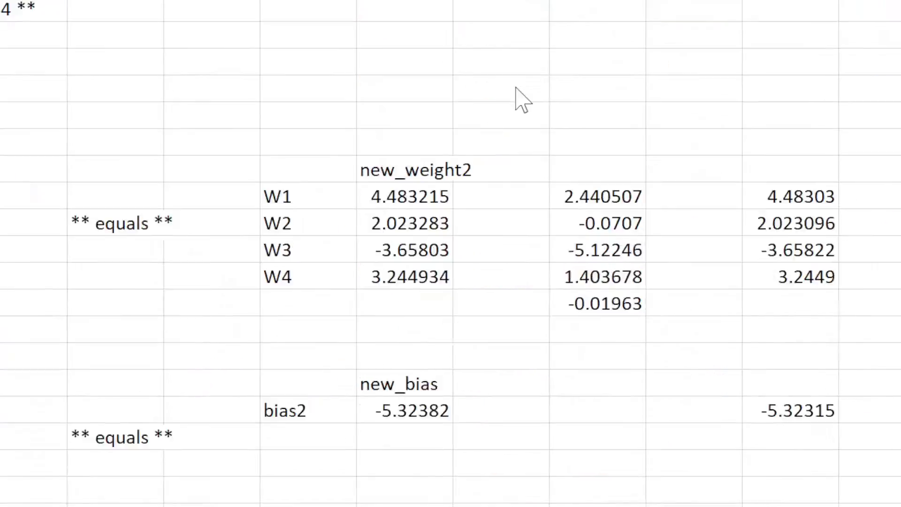
scroll(524, 365, up, 9)
scroll(525, 379, left, 2)
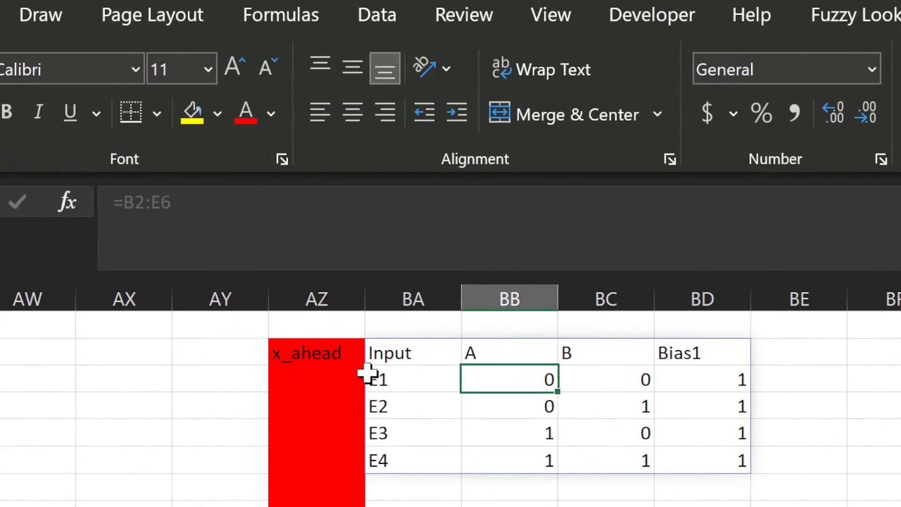
click(248, 318)
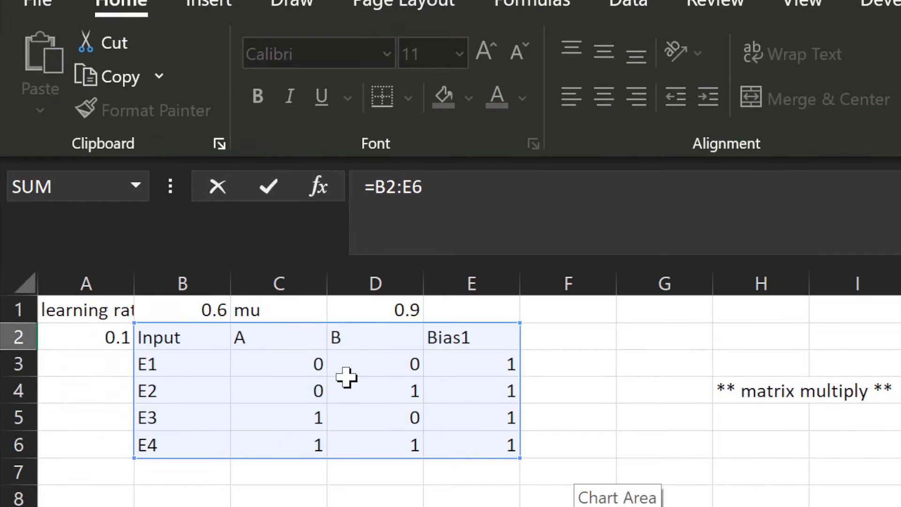
scroll(346, 377, right, 10)
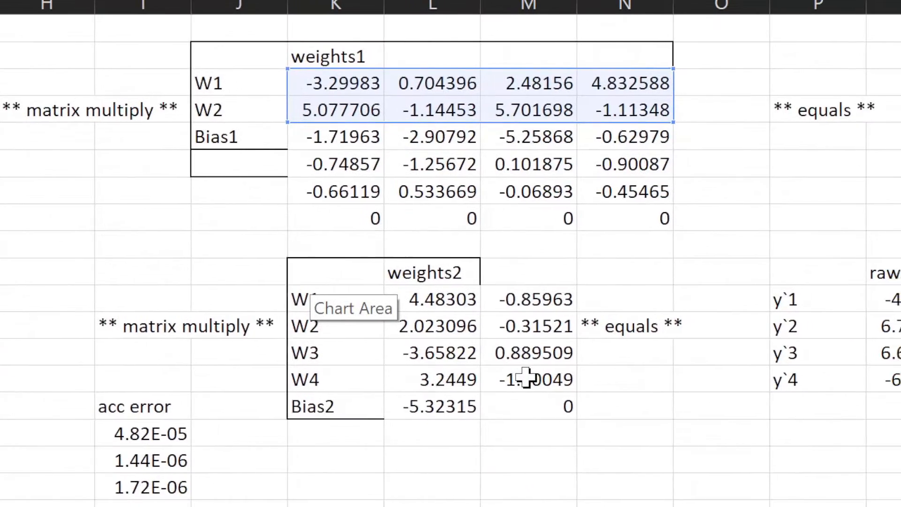
scroll(526, 377, down, 5)
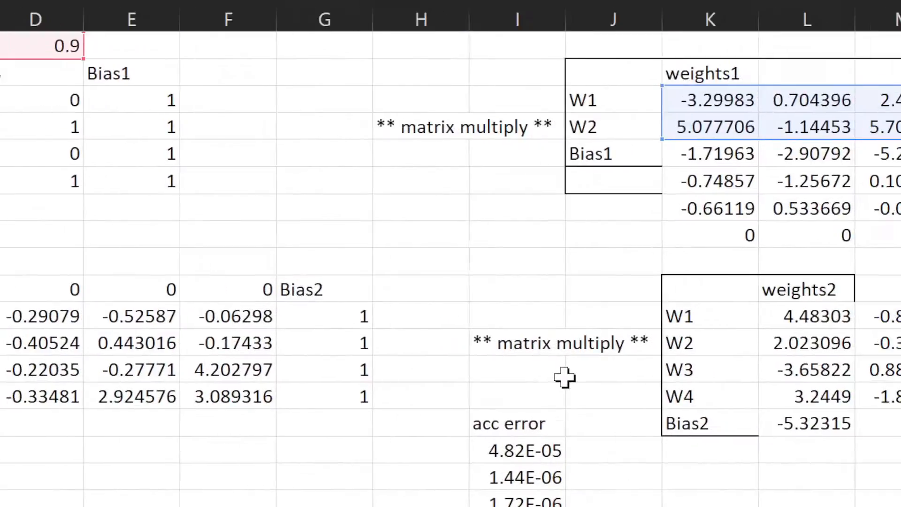
scroll(568, 376, down, 4)
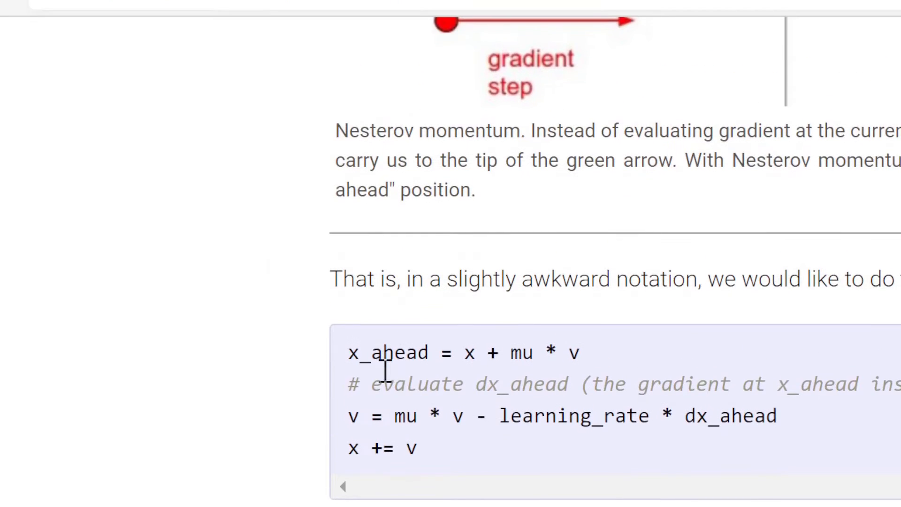
Following x_ahead = x + mu * v, enter the look-ahead weights1 formula in FC3 as L3:N6 plus $D$1 times the weights1 v(old) block.
drag(491, 369, 624, 385)
click(535, 389)
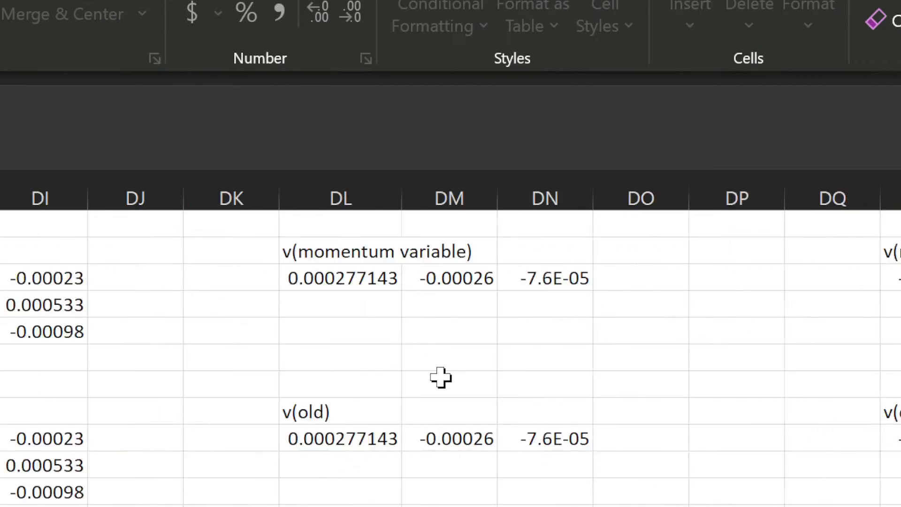
scroll(437, 377, left, 20)
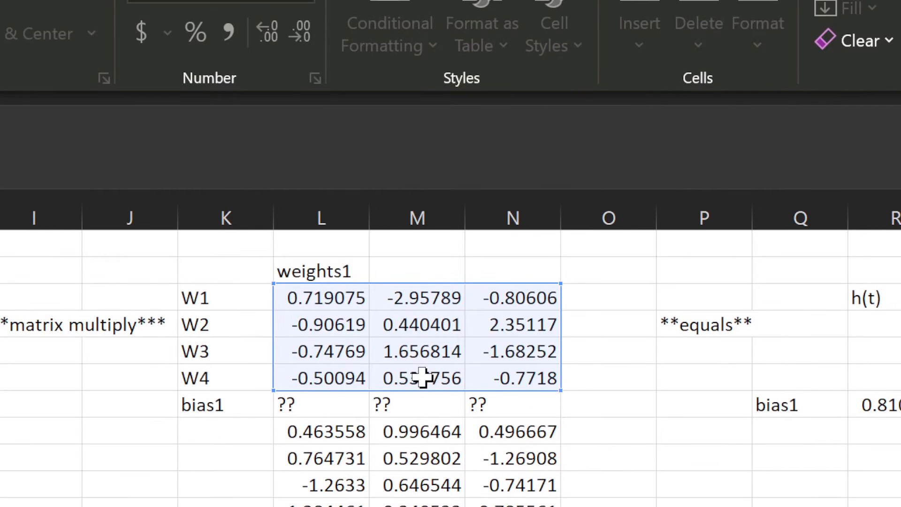
text(+)
click(367, 356)
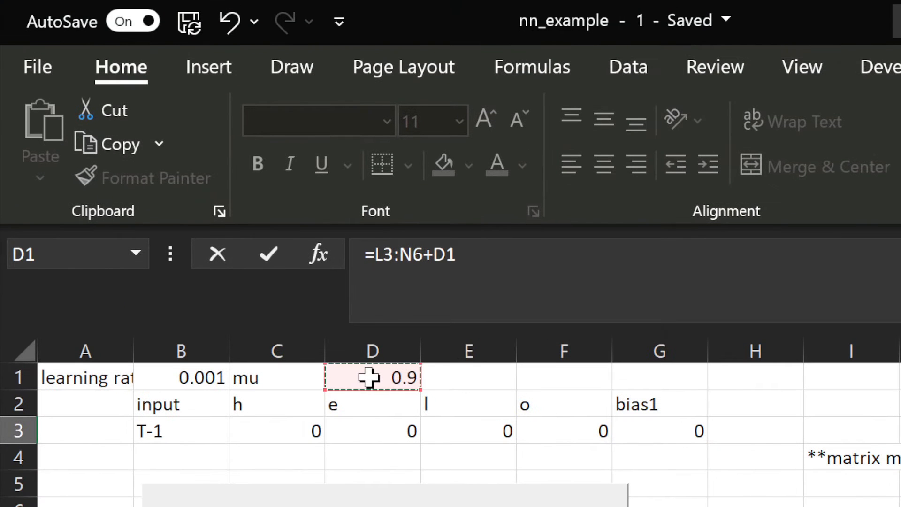
key(F4)
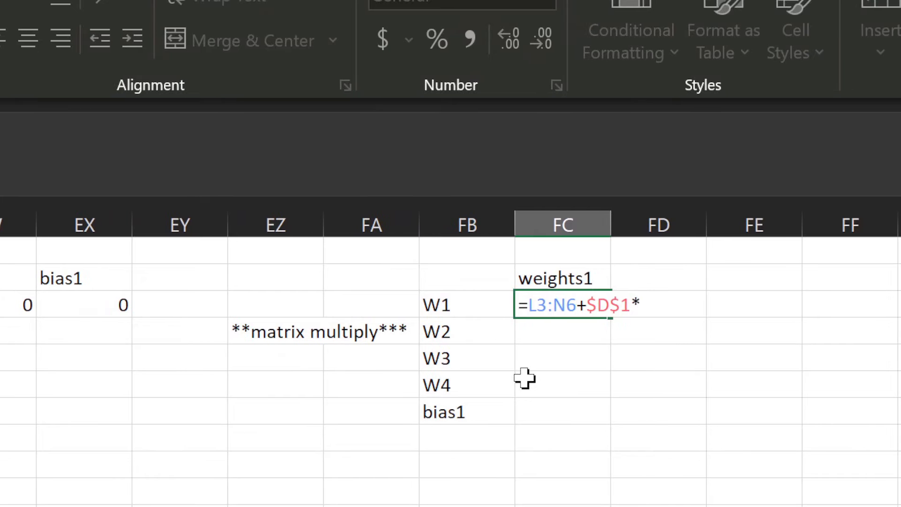
scroll(524, 378, left, 15)
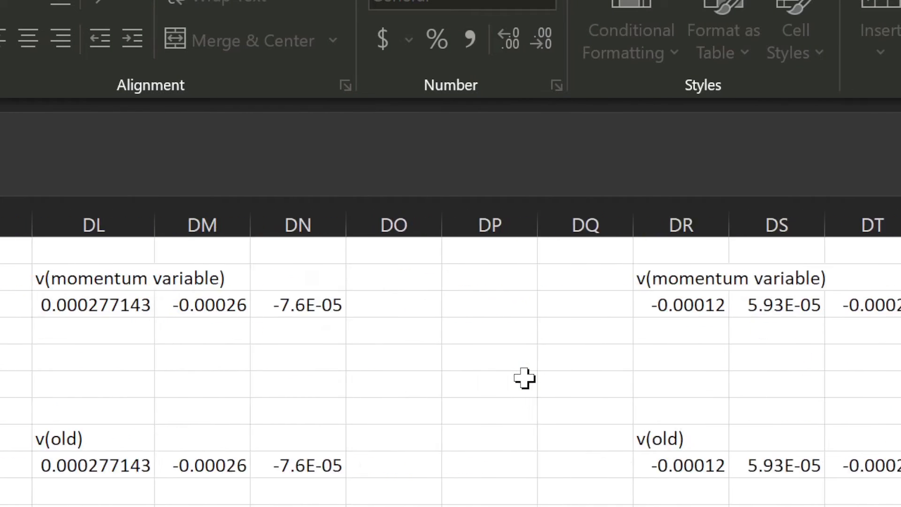
scroll(524, 378, left, 5)
scroll(524, 377, right, 1)
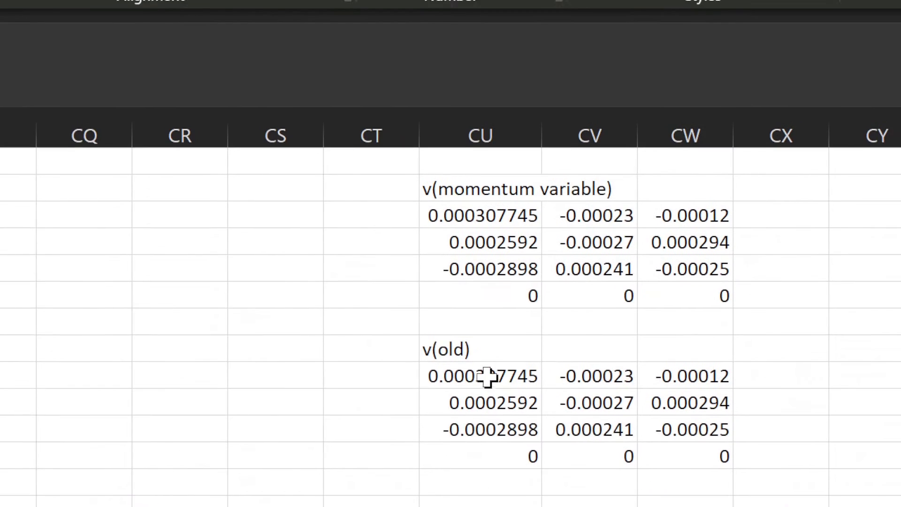
drag(488, 377, 537, 378)
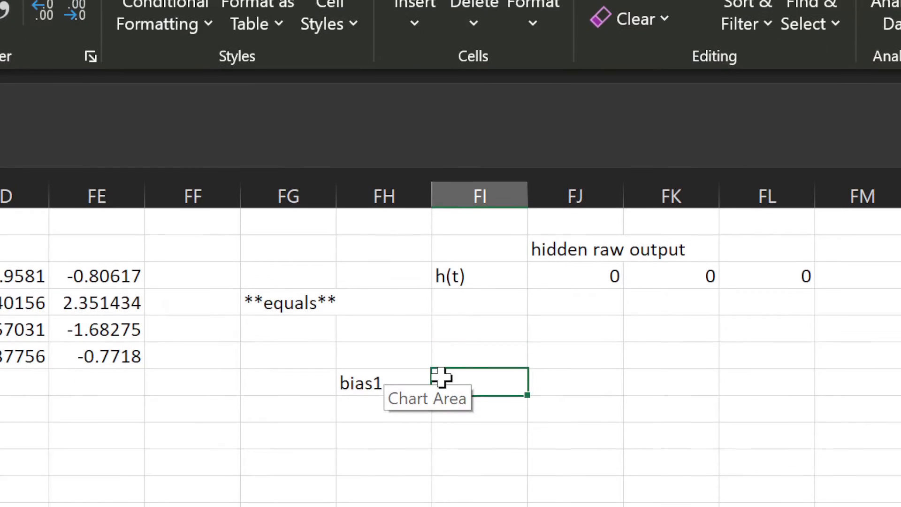
Enter the look-ahead bias1 formula in FI7 as R7:T7 plus $D$1 times the bias1 v(old) range DL9:DN9.
text(=)
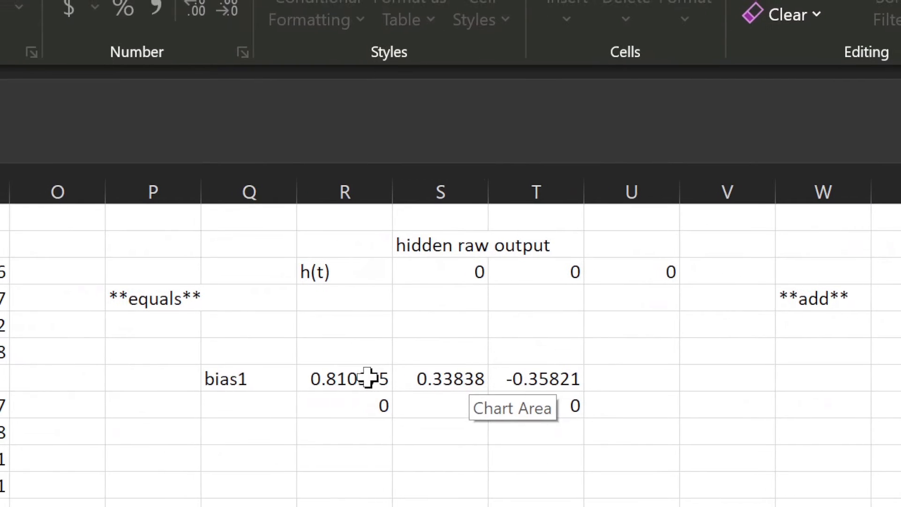
drag(304, 372, 476, 372)
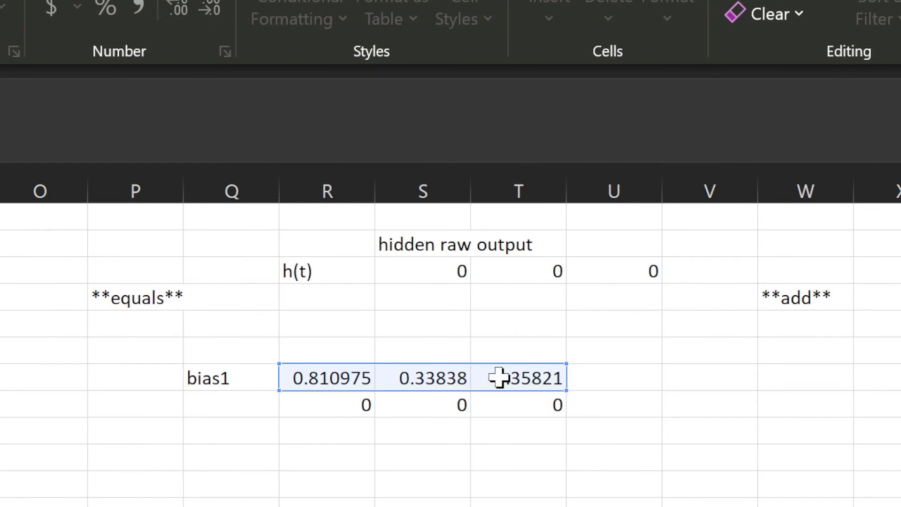
text(+)
click(372, 376)
key(F4)
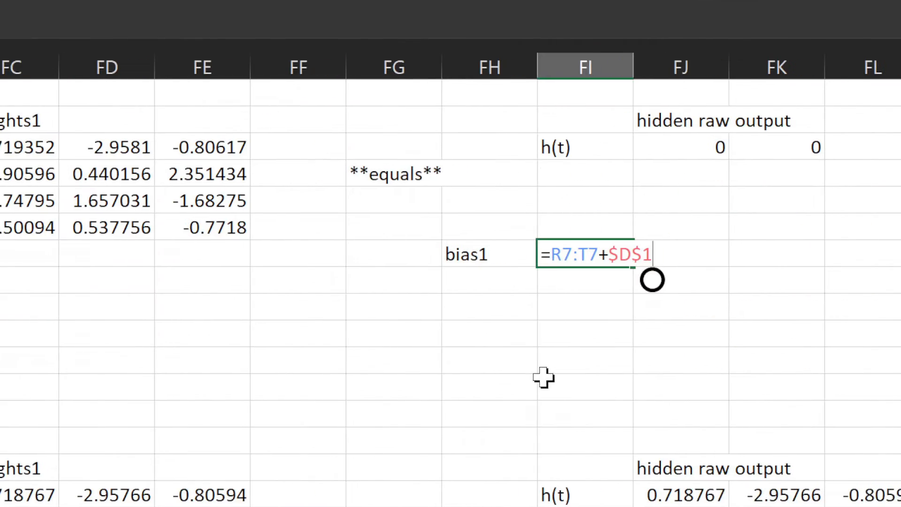
text(*)
scroll(371, 377, left, 7)
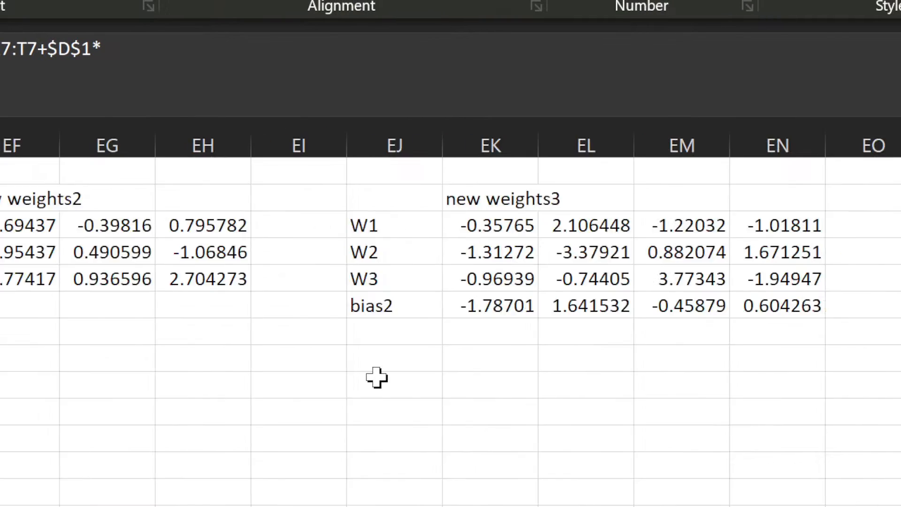
scroll(377, 376, left, 2)
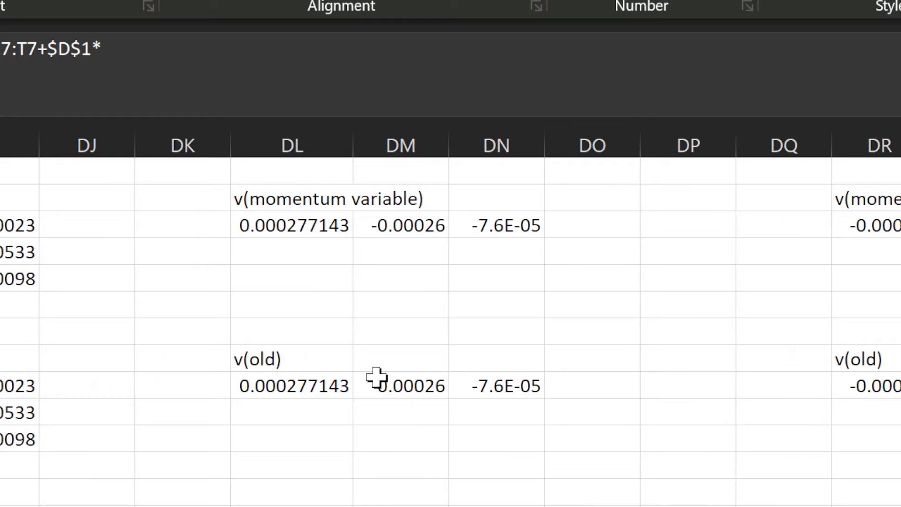
drag(281, 378, 446, 384)
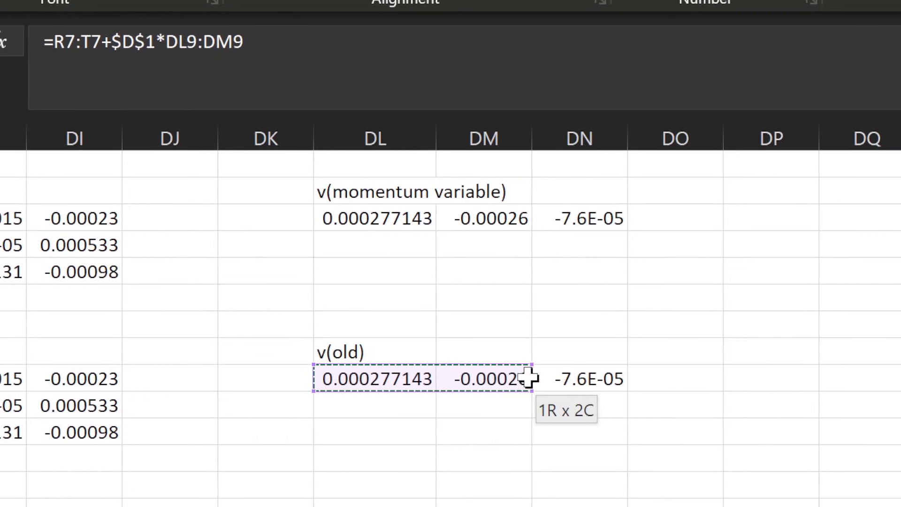
drag(529, 378, 545, 378)
key(Return)
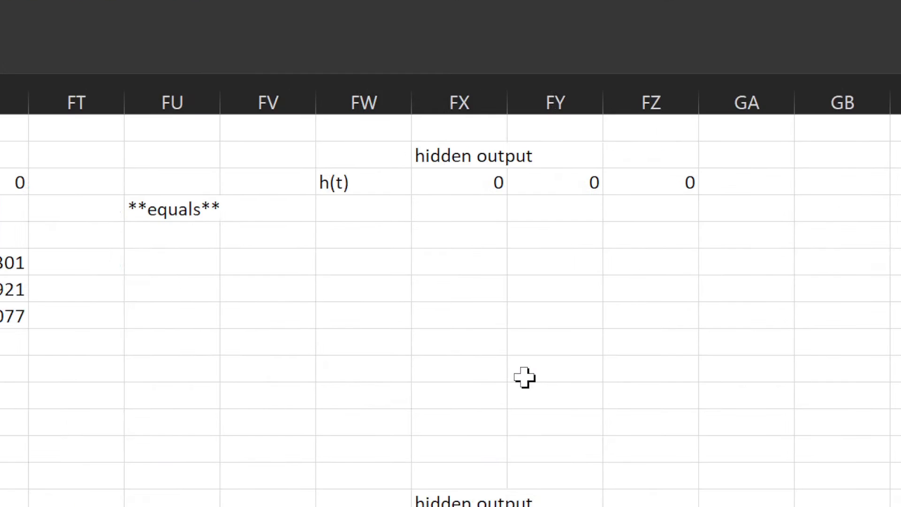
Point the T1 weights1 block in the x_ahead section at the look-ahead weights1 values in FC3:FE6.
scroll(523, 376, left, 15)
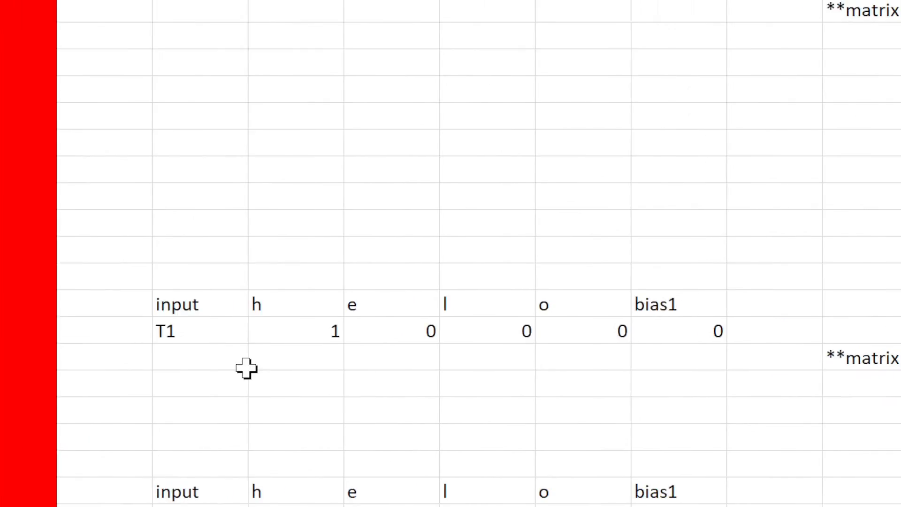
click(288, 335)
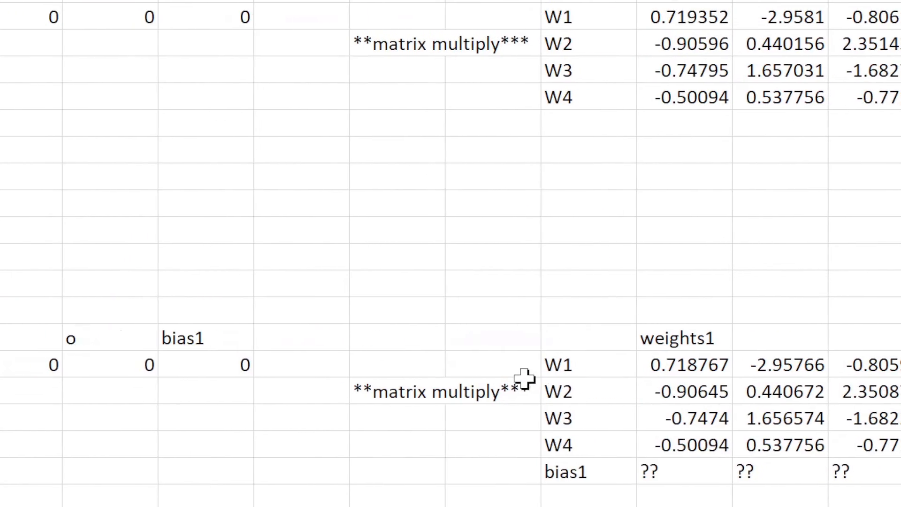
click(875, 358)
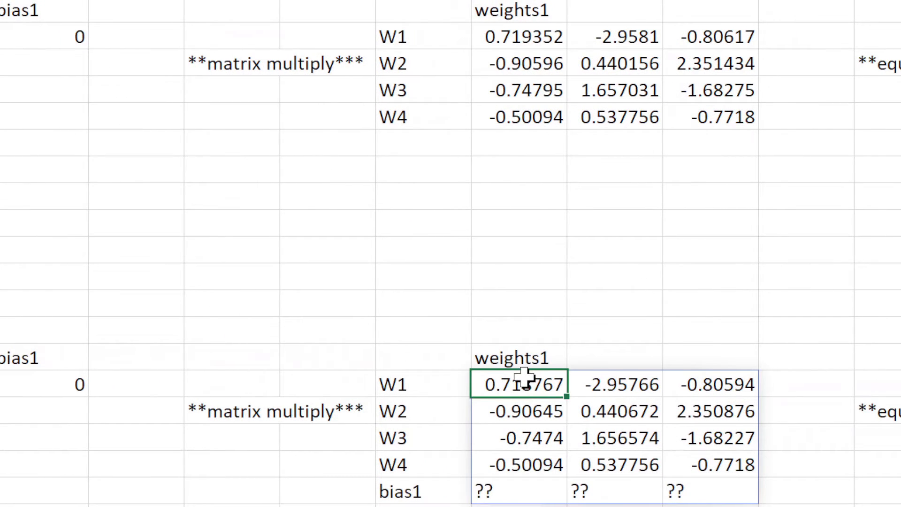
double_click(488, 383)
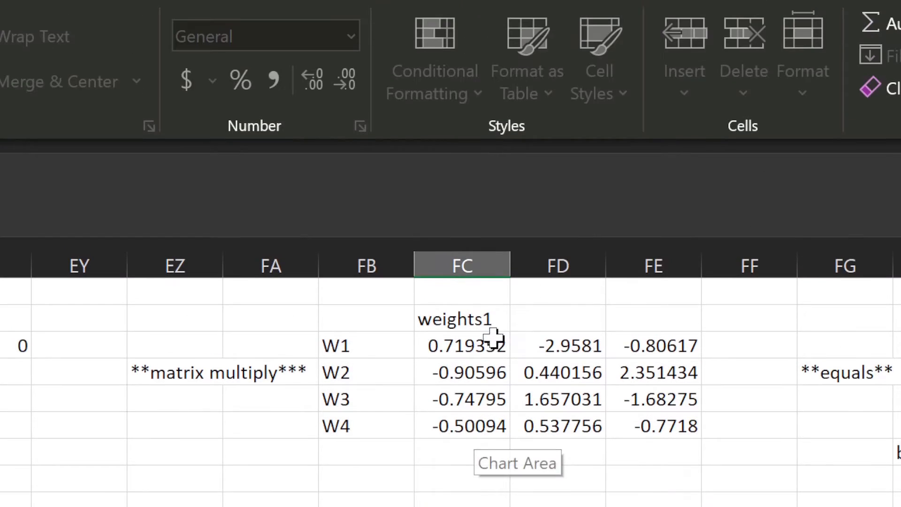
drag(492, 37, 654, 115)
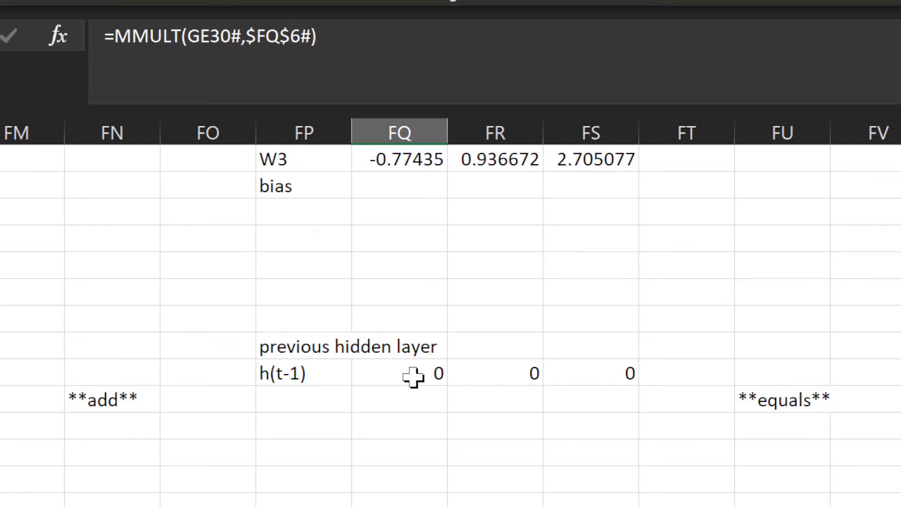
Review the copied v(momentum variable) and v(old) blocks around column IL and compare them with the momentum blocks in the NAG sheet.
scroll(413, 375, up, 1)
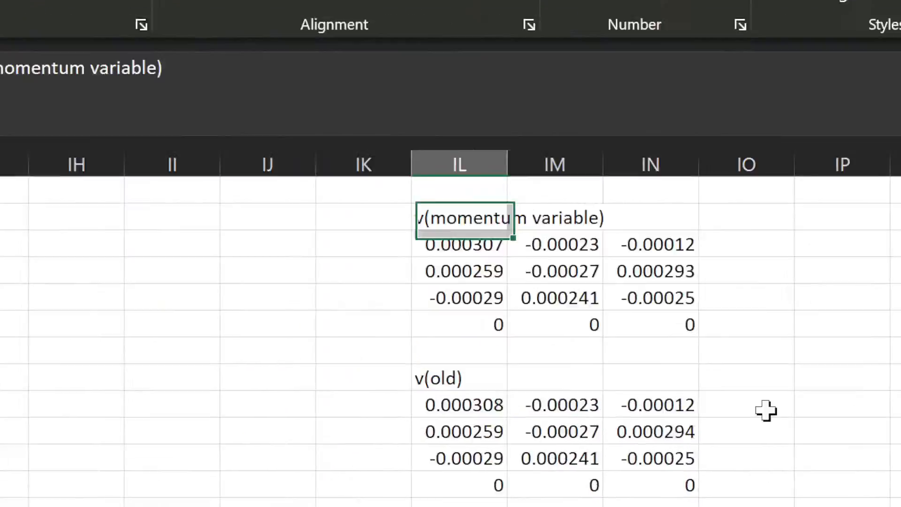
drag(41, 90, 629, 377)
scroll(619, 380, left, 7)
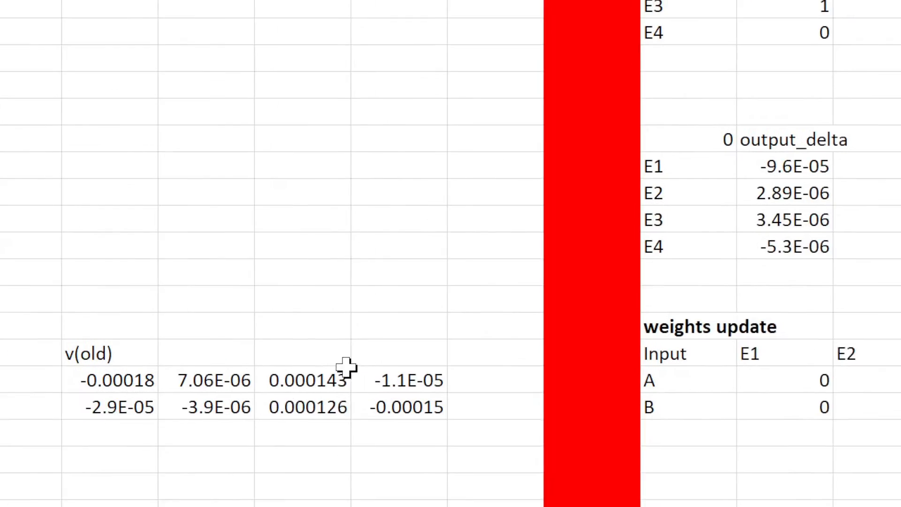
scroll(377, 378, left, 3)
click(407, 368)
click(473, 259)
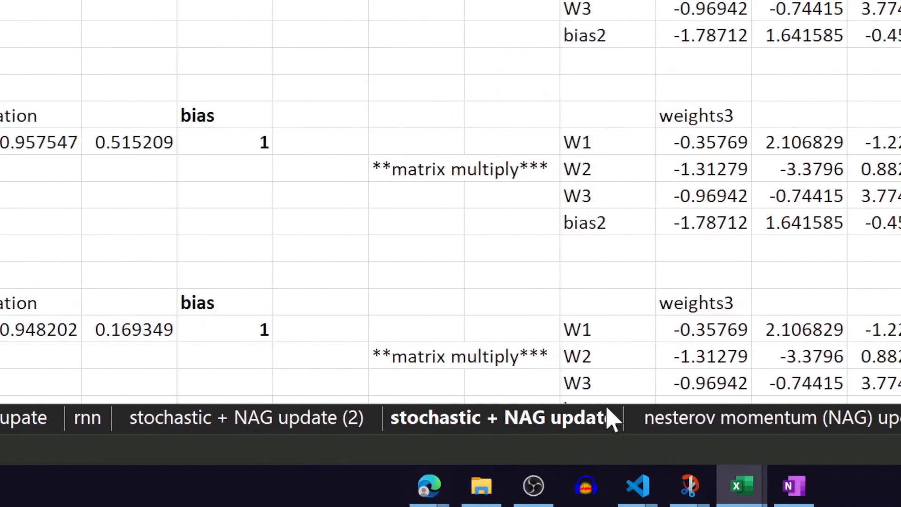
click(704, 419)
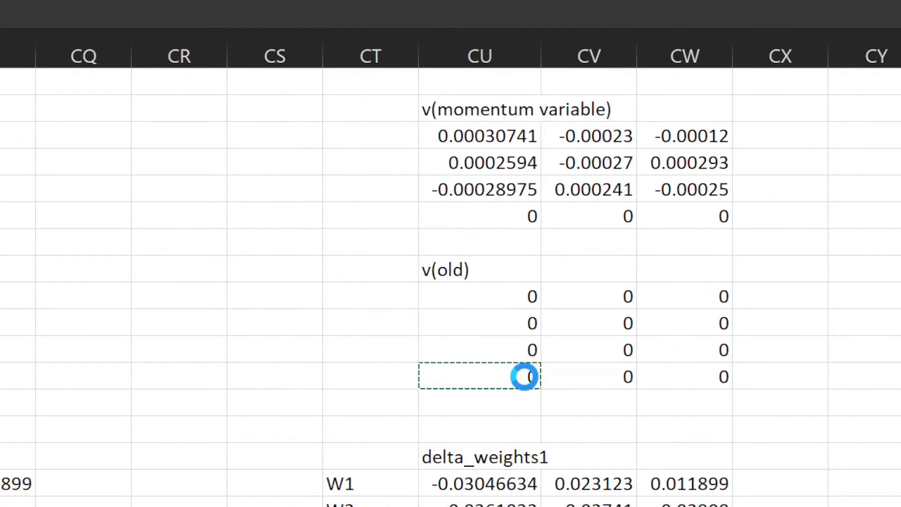
Look through the hidden layers, softmax outputs and targets of the network's time steps.
scroll(524, 376, right, 10)
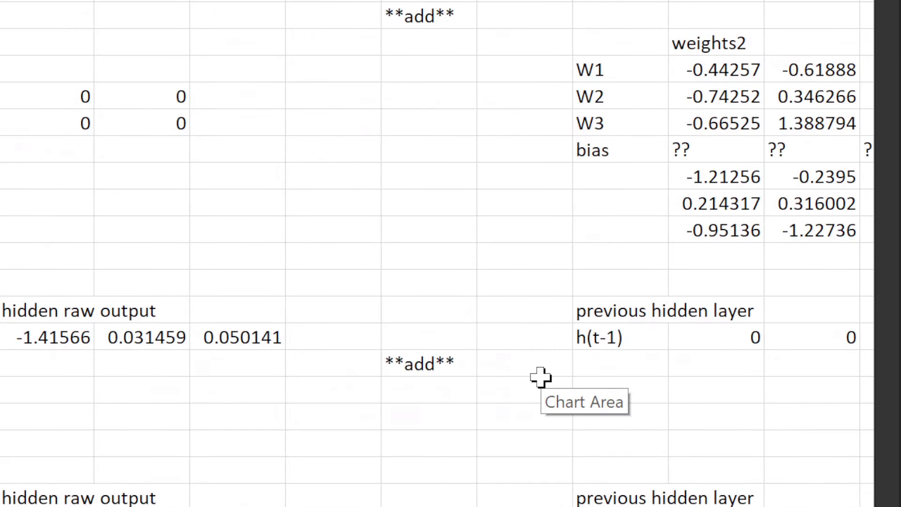
scroll(541, 377, right, 15)
scroll(541, 377, right, 6)
scroll(541, 377, down, 1)
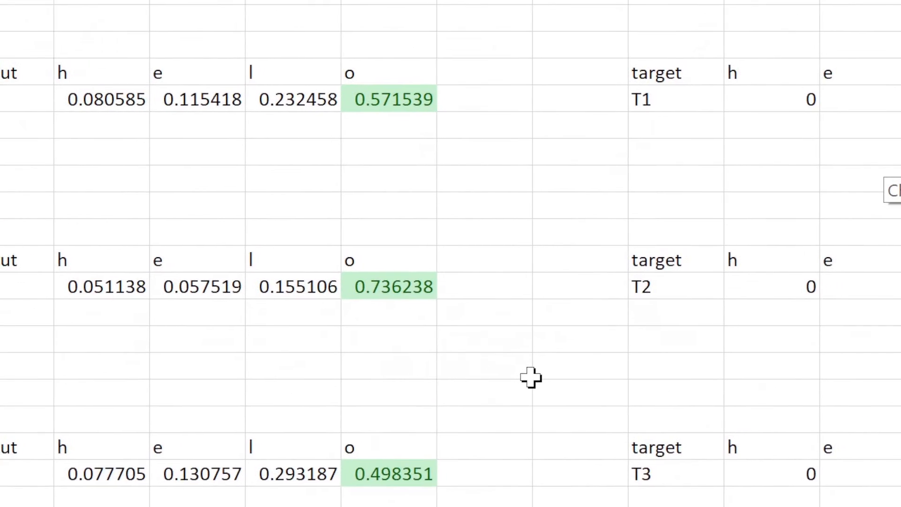
scroll(531, 377, down, 2)
scroll(524, 376, down, 5)
scroll(522, 376, right, 4)
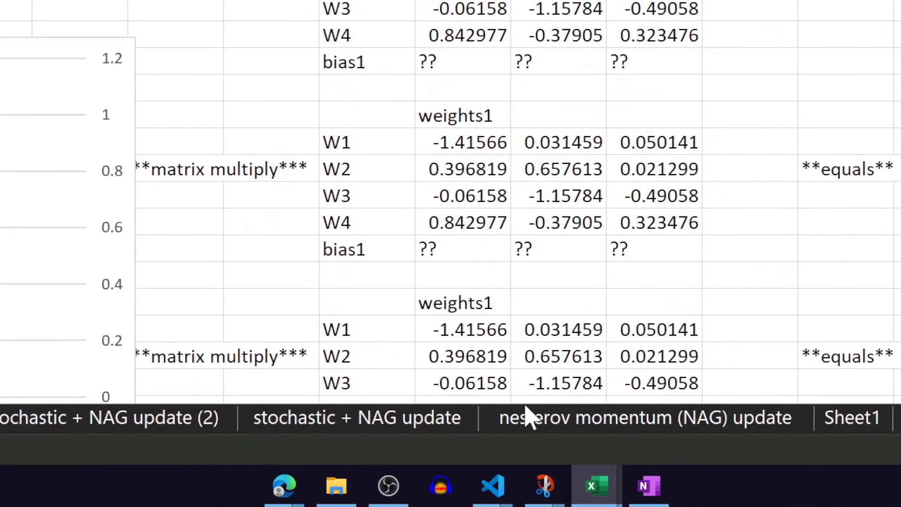
Inspect the weights1 v(momentum variable) formula in column CU and trace its IL16# reference into the x_ahead section.
click(524, 417)
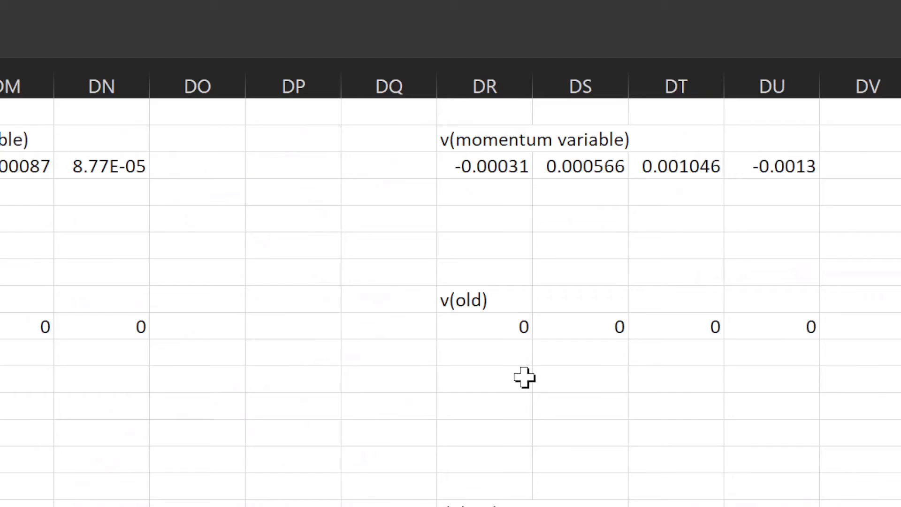
scroll(524, 378, right, 5)
scroll(524, 377, left, 2)
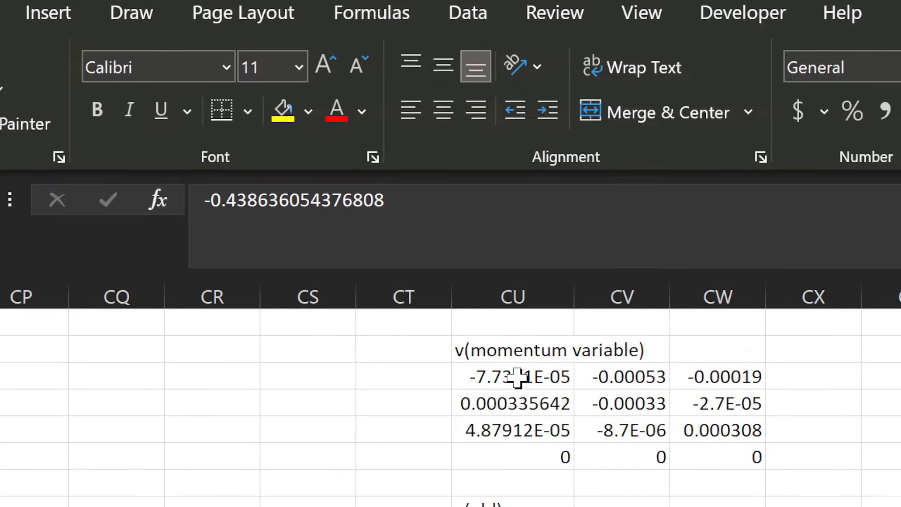
click(517, 377)
click(469, 250)
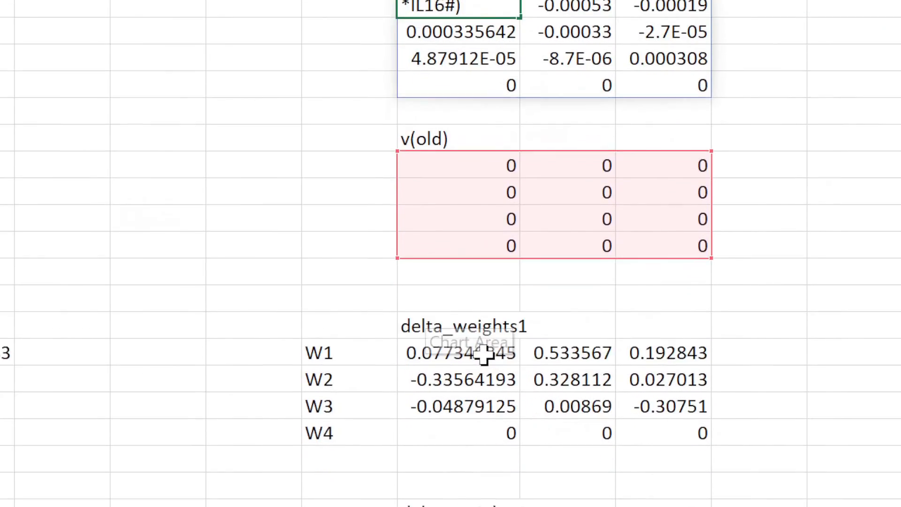
scroll(524, 377, right, 10)
scroll(524, 378, right, 12)
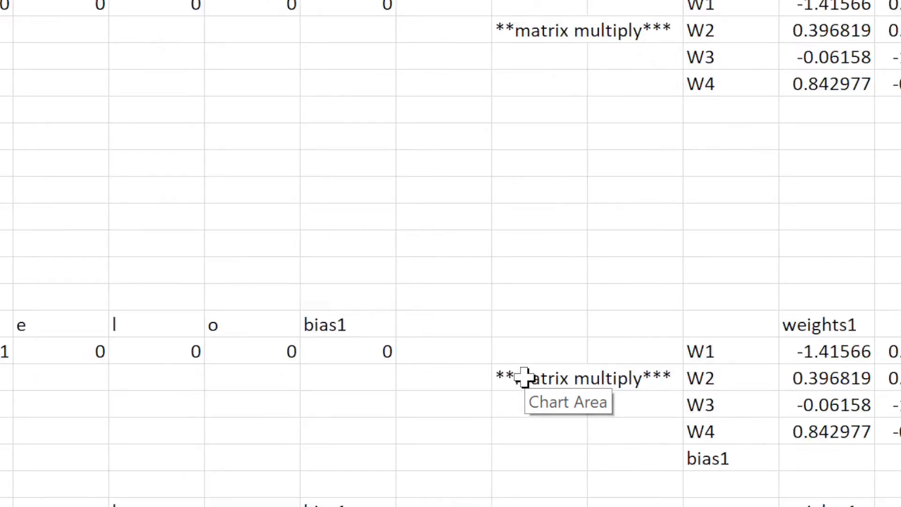
scroll(524, 377, right, 15)
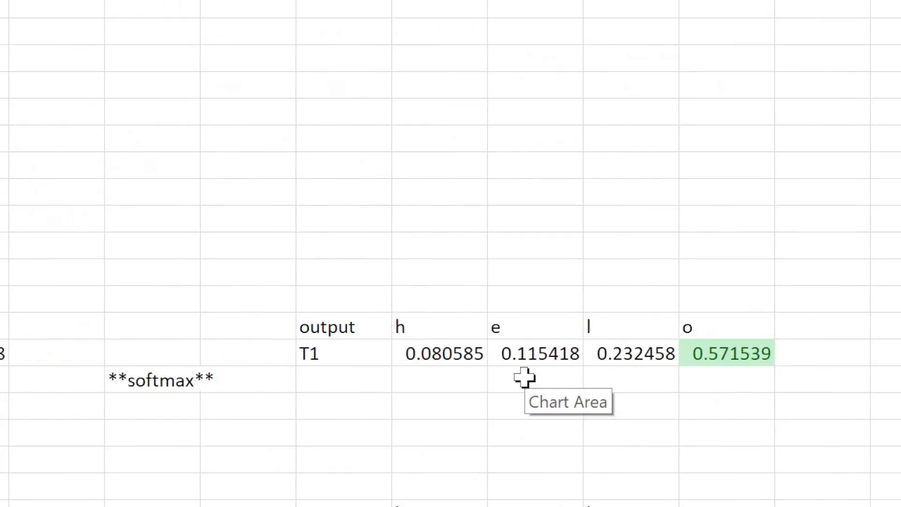
scroll(524, 377, right, 5)
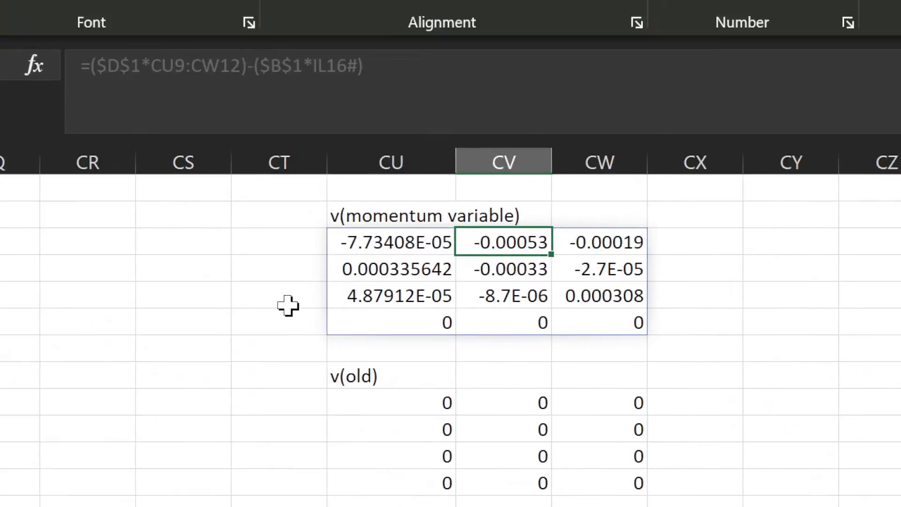
click(287, 306)
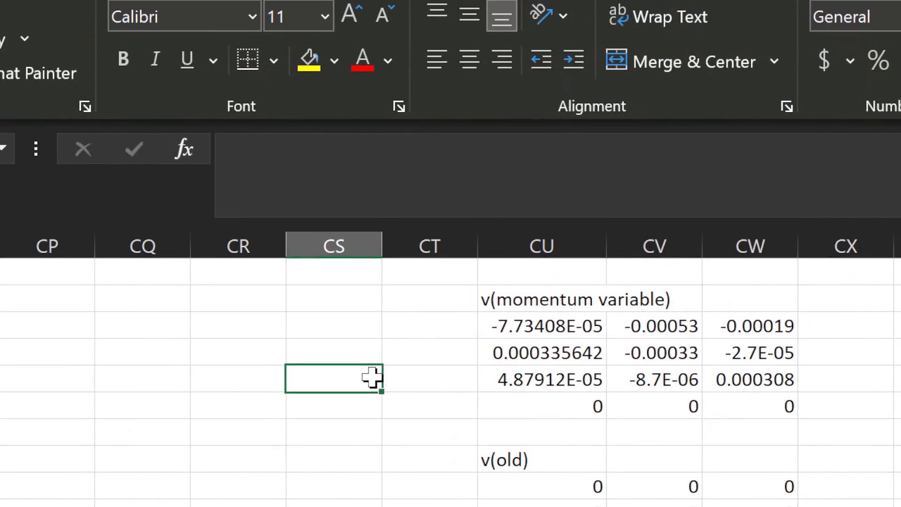
key(ctrl+Home)
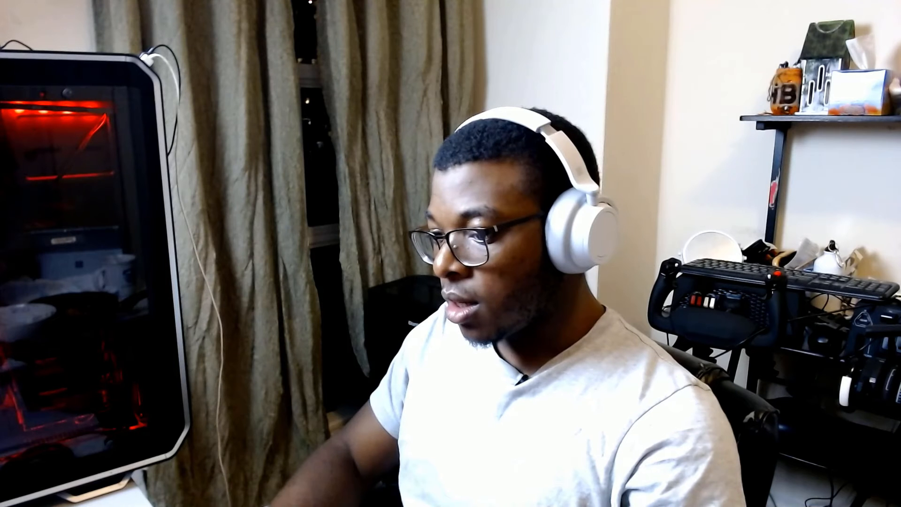